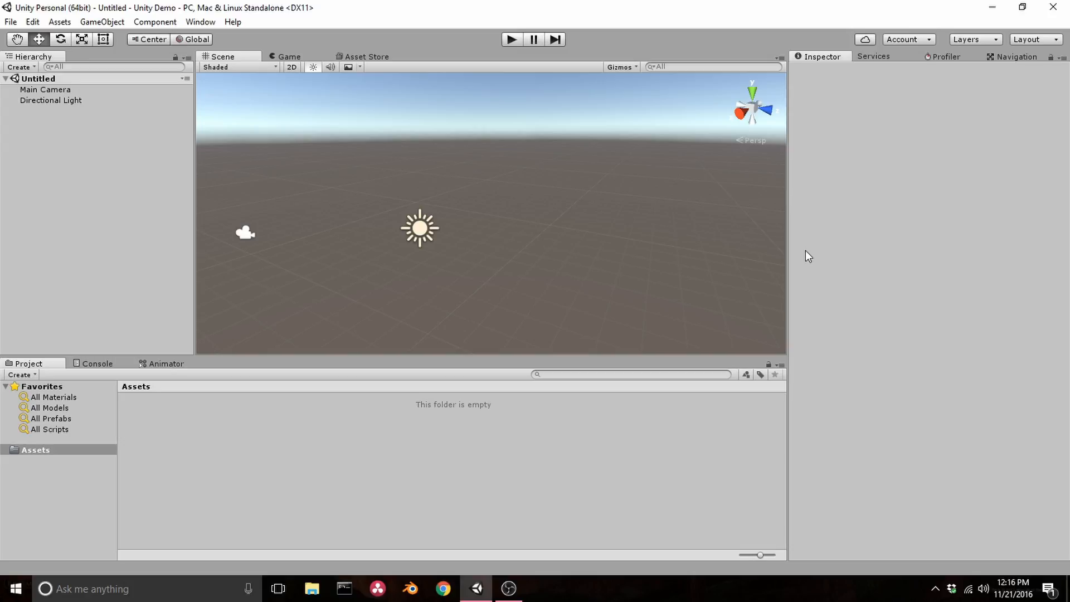
- Create a 3D cube in the scene and delete it again
right_click(140, 189)
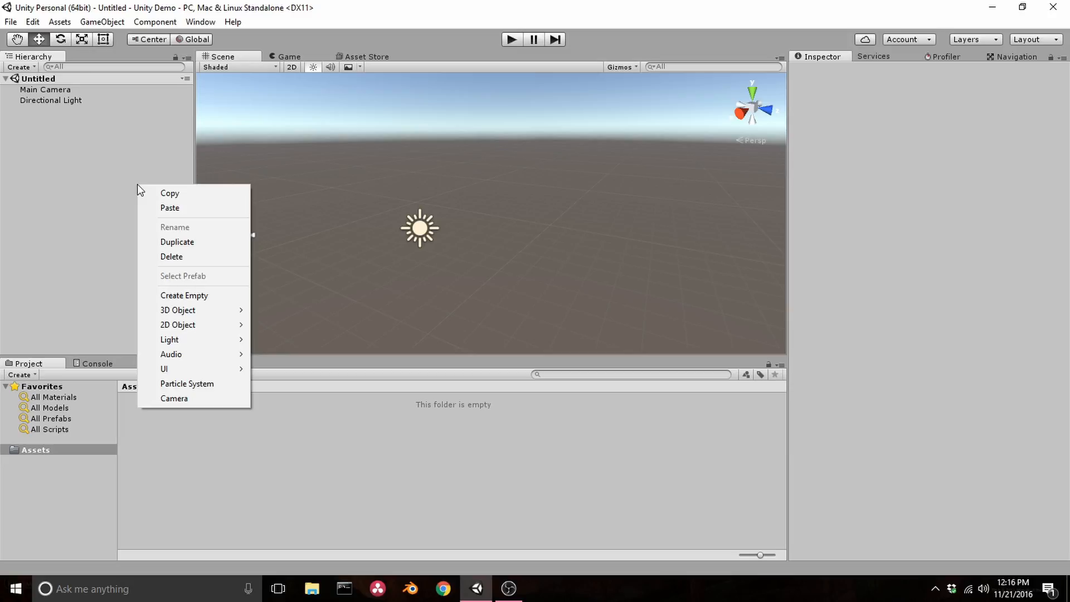
mouse_move(180, 311)
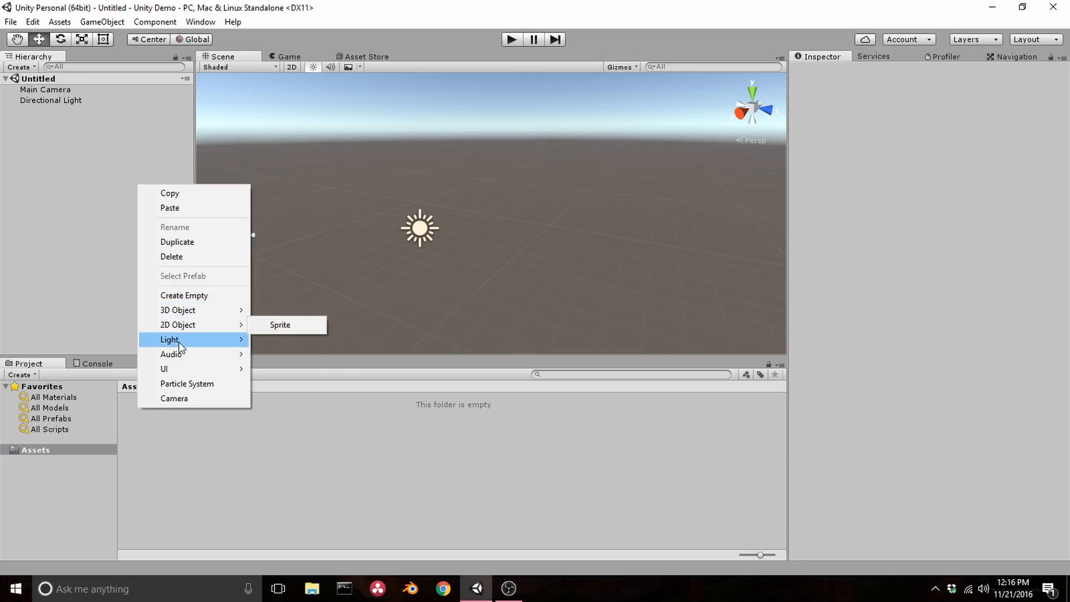
mouse_move(180, 345)
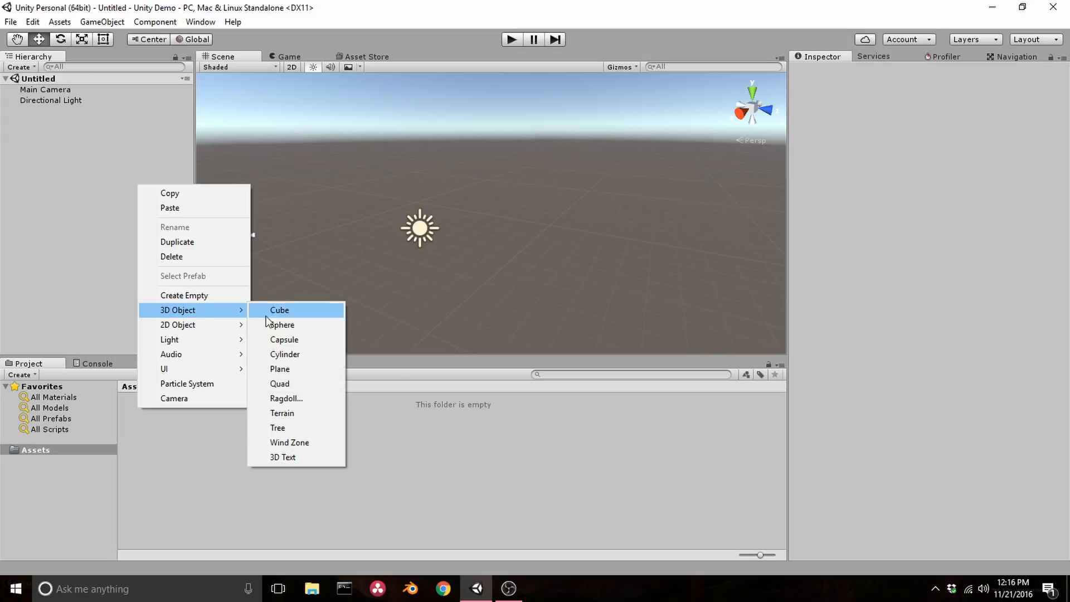
left_click(276, 310)
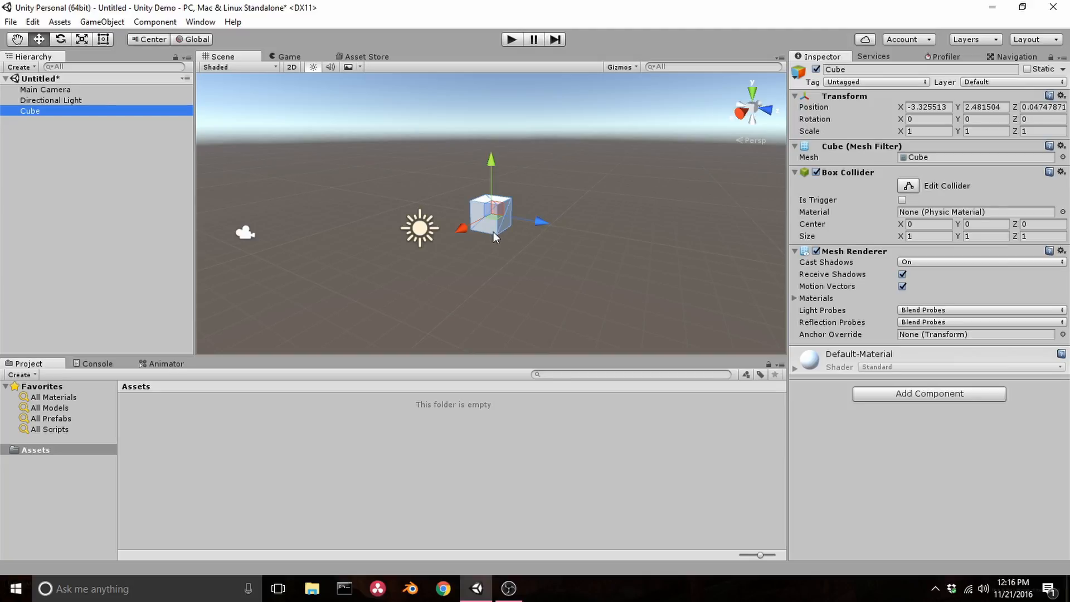
right_click(96, 109)
left_click(145, 182)
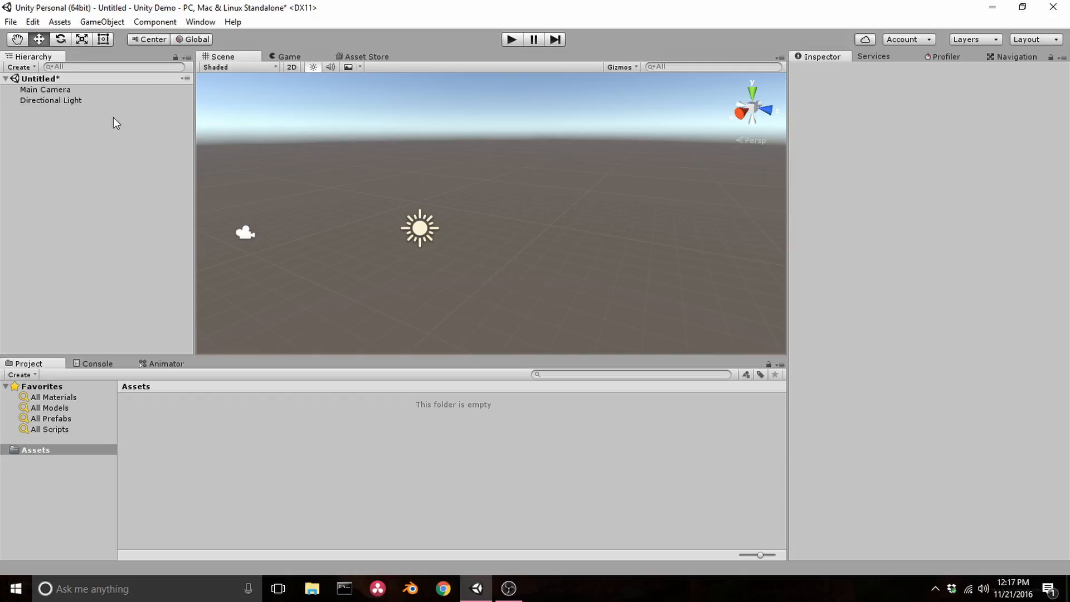
- Create a 3D sphere in the scene and delete it again
left_click(106, 22)
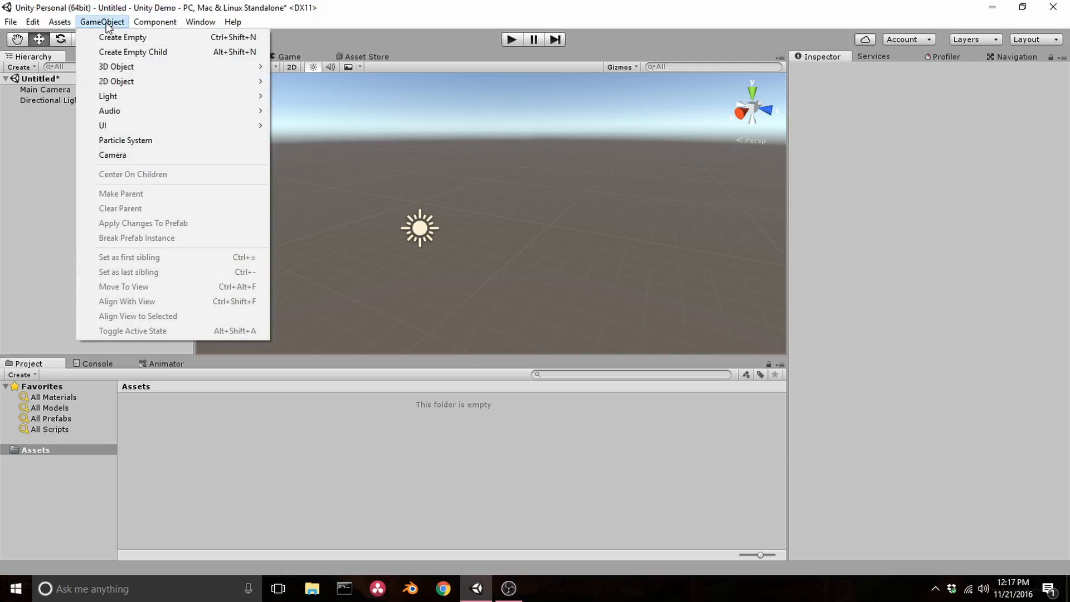
mouse_move(125, 68)
left_click(316, 81)
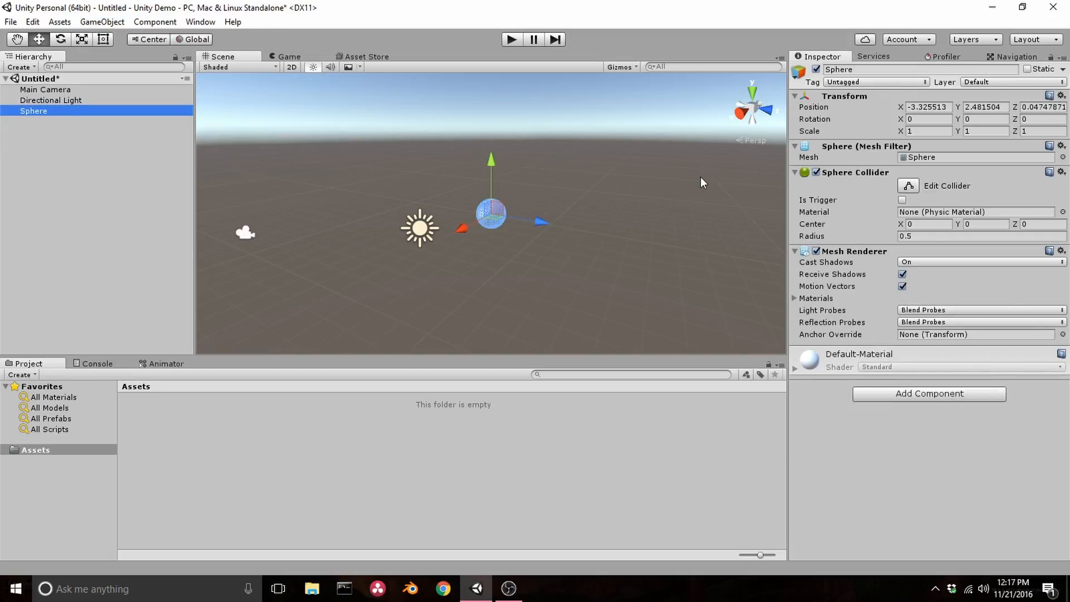
right_click(133, 113)
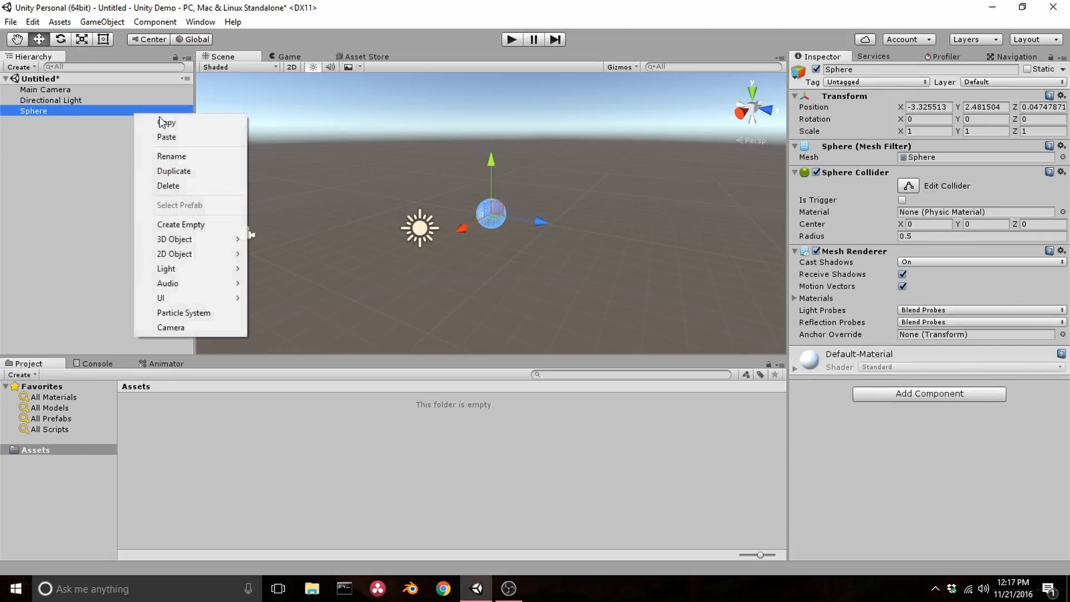
mouse_move(148, 239)
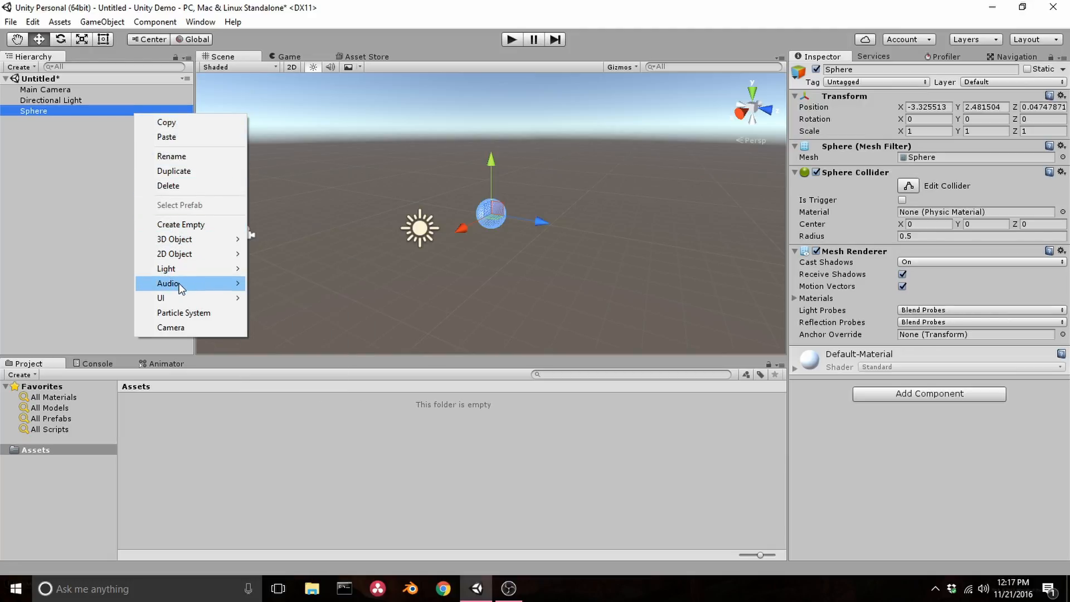
left_click(179, 186)
- Add a new 3D cube to the scene
left_click(106, 23)
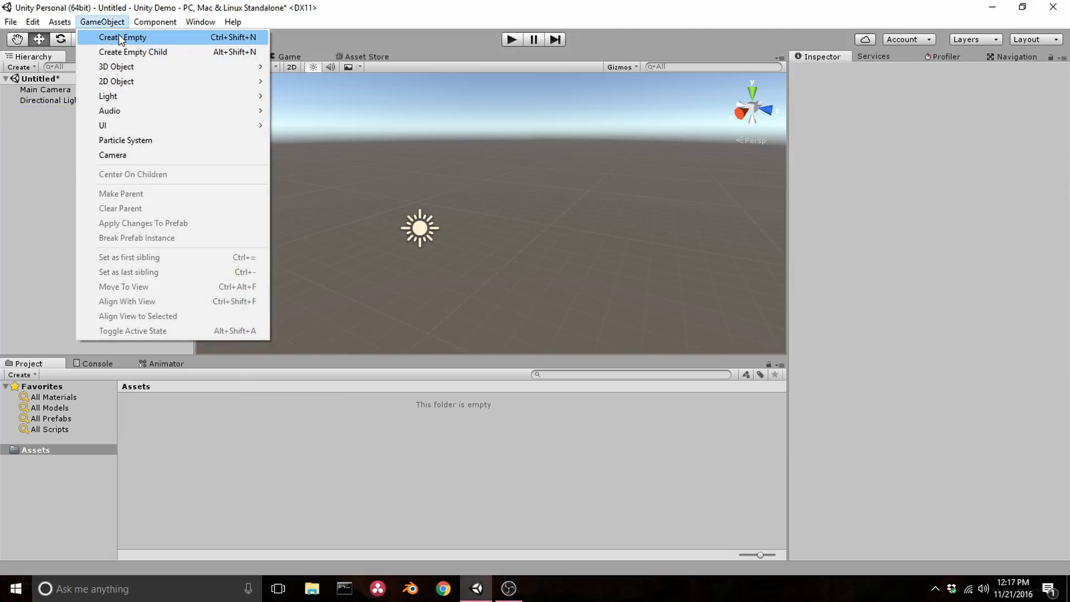
mouse_move(195, 66)
left_click(338, 68)
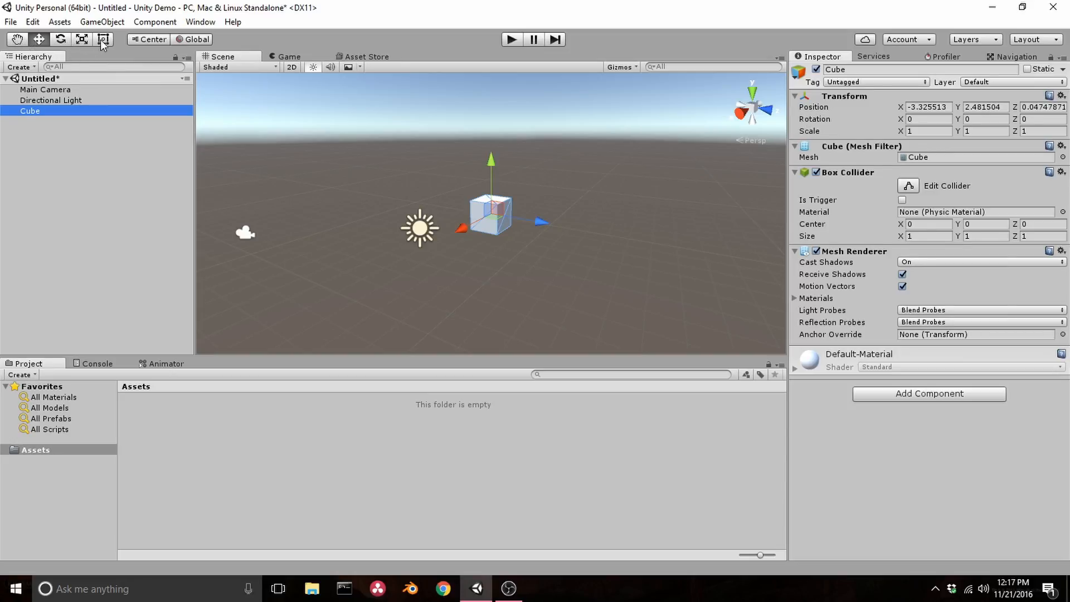
- Examine the cube in the scene by panning, orbiting and zooming around it, and frame it in the view
left_click(19, 41)
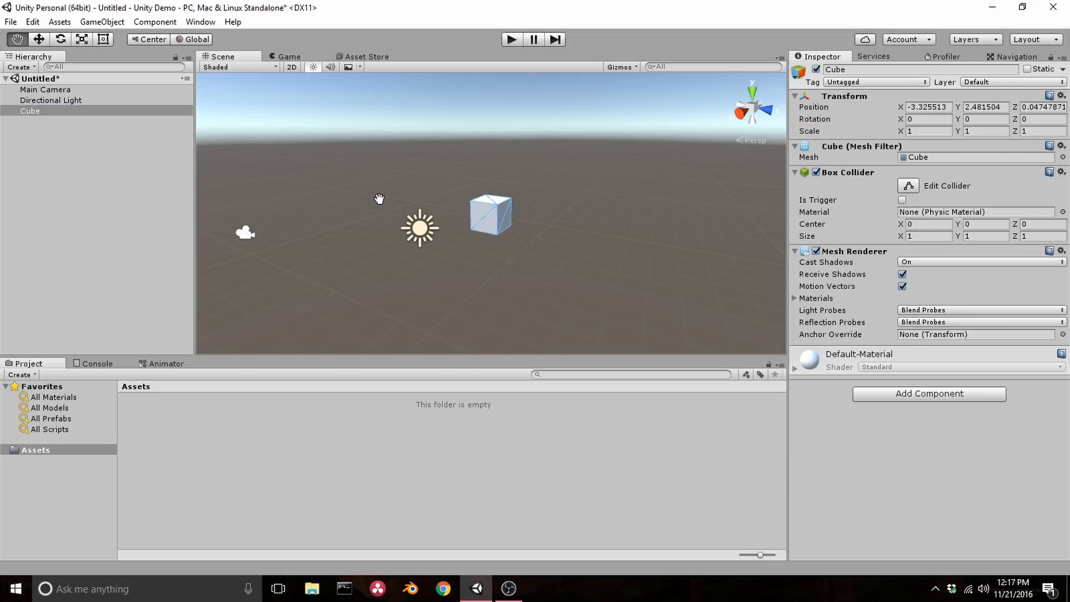
mouse_move(392, 201)
left_mouse_down()
mouse_move(401, 239)
mouse_move(399, 200)
mouse_move(381, 207)
left_mouse_up()
left_click_drag(525, 230, 490, 234)
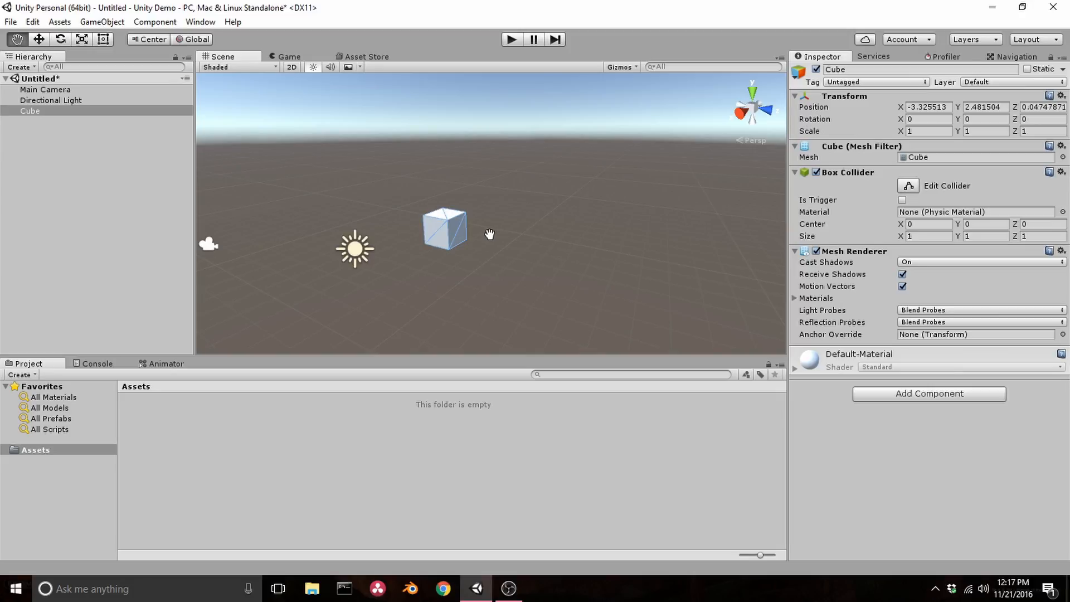
key("alt")
left_click_drag(441, 234, 604, 277, "alt")
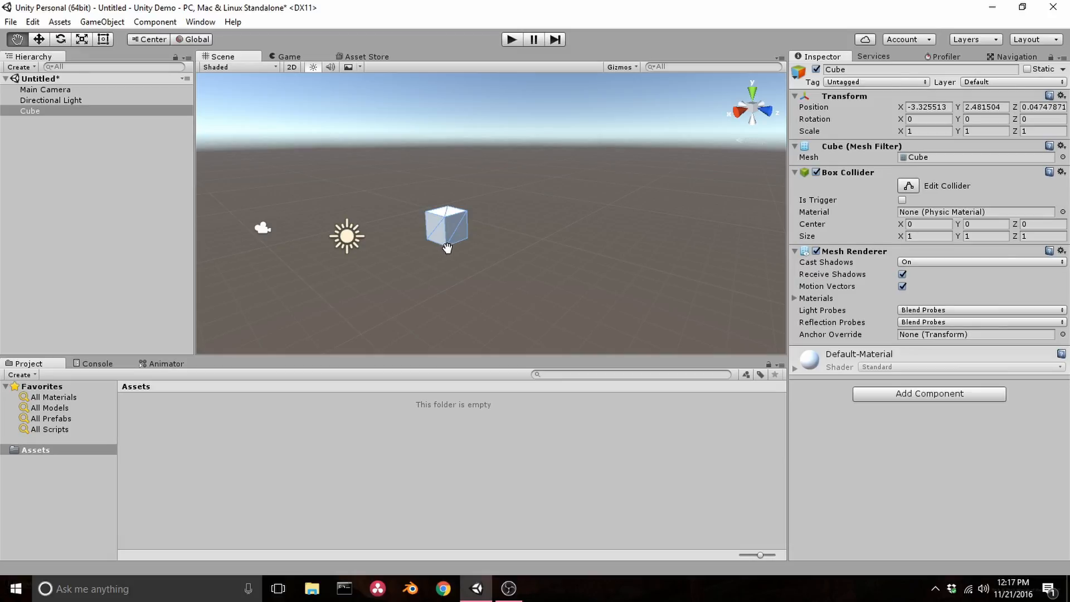
scroll(443, 249, "up", 5)
scroll(441, 249, "down", 5)
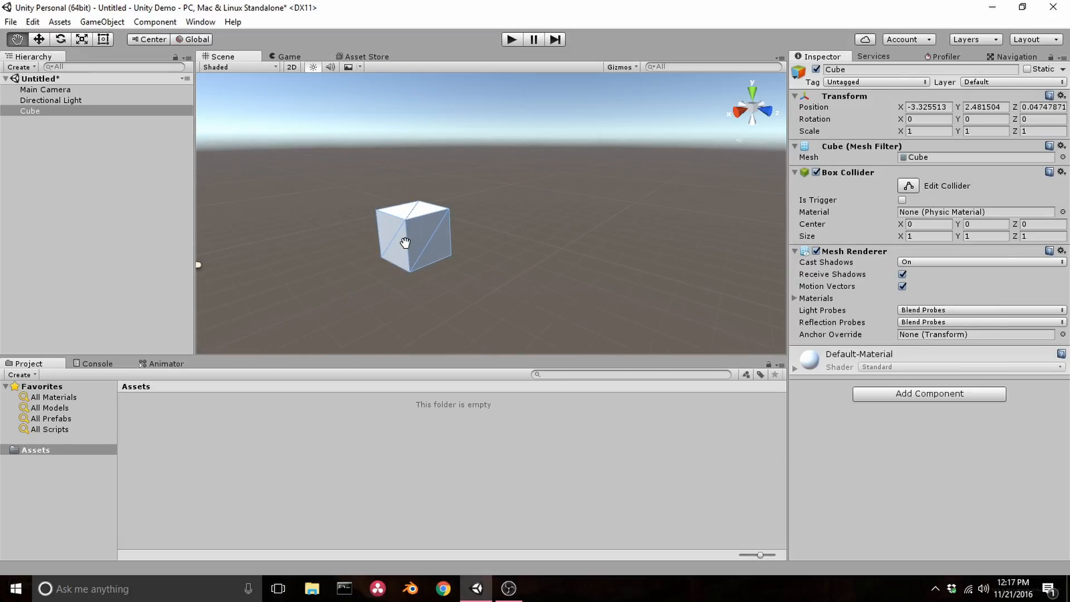
scroll(459, 250, "up", 3)
scroll(459, 250, "up", 3)
left_click_drag(408, 251, 481, 240, "alt")
key("f")
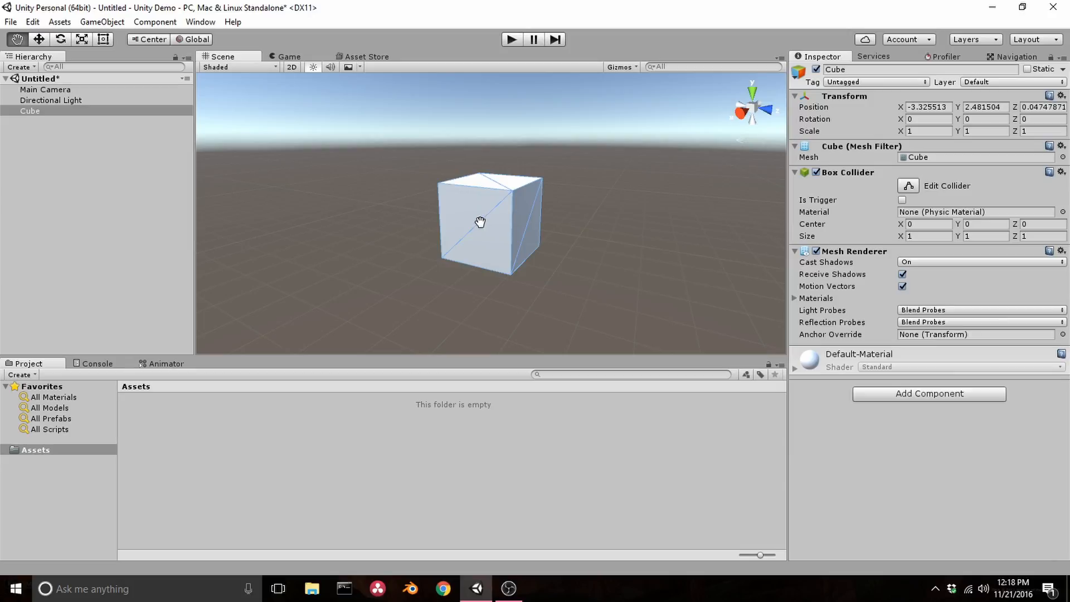
- Inspect the cube from nearby angles and distances by orbiting and zooming the scene view
key("alt")
mouse_move(485, 220)
right_mouse_down("alt")
mouse_move(490, 363)
mouse_move(485, 124)
mouse_move(461, 394)
mouse_move(478, 251)
mouse_move(468, 237)
mouse_move(498, 231)
right_mouse_up("alt")
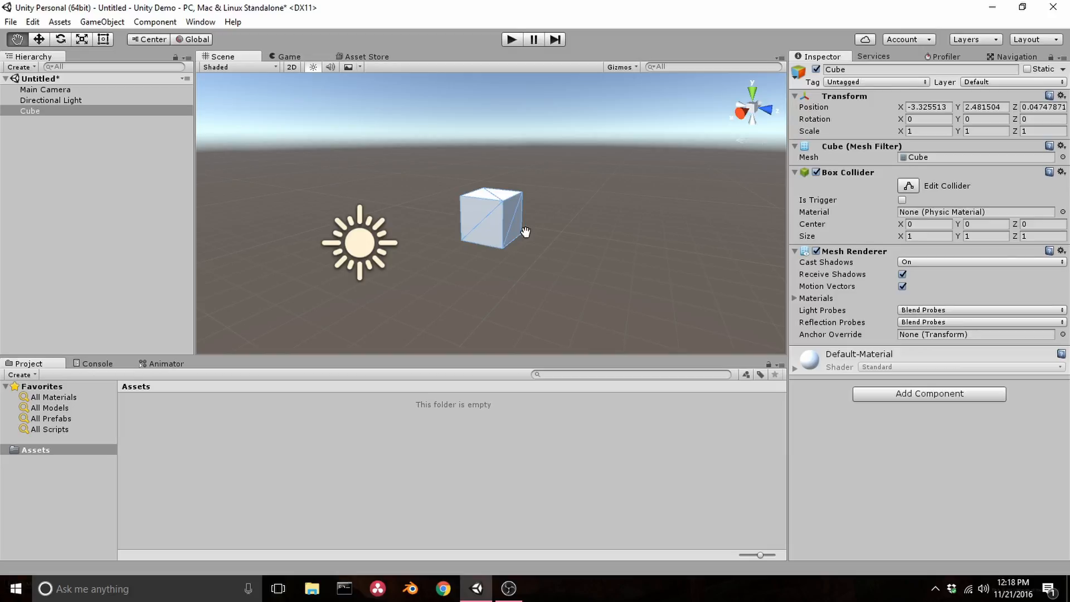
scroll(509, 229, "up", 3)
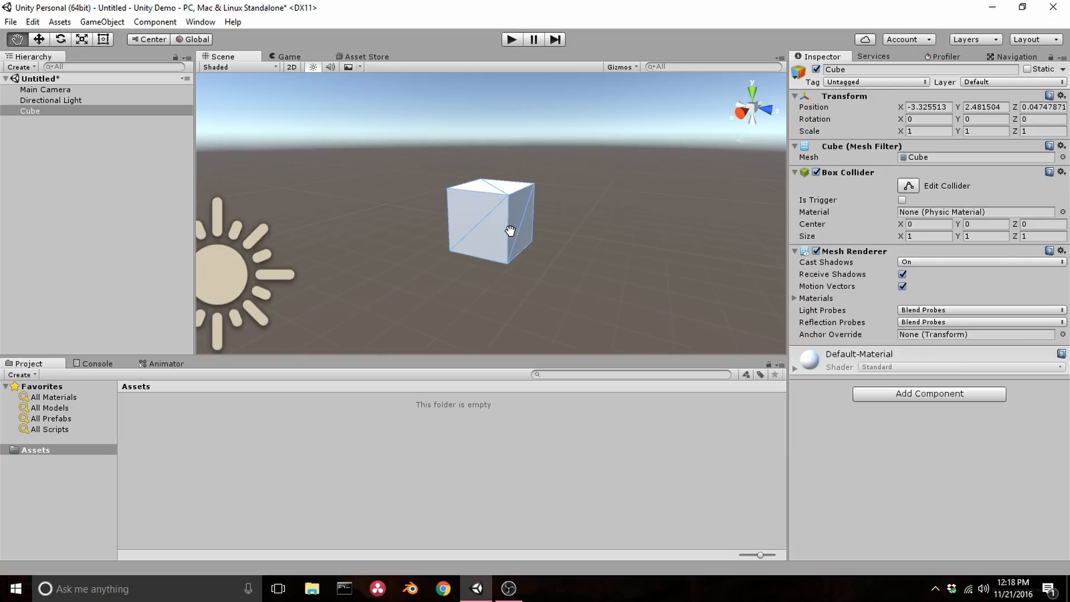
key("alt")
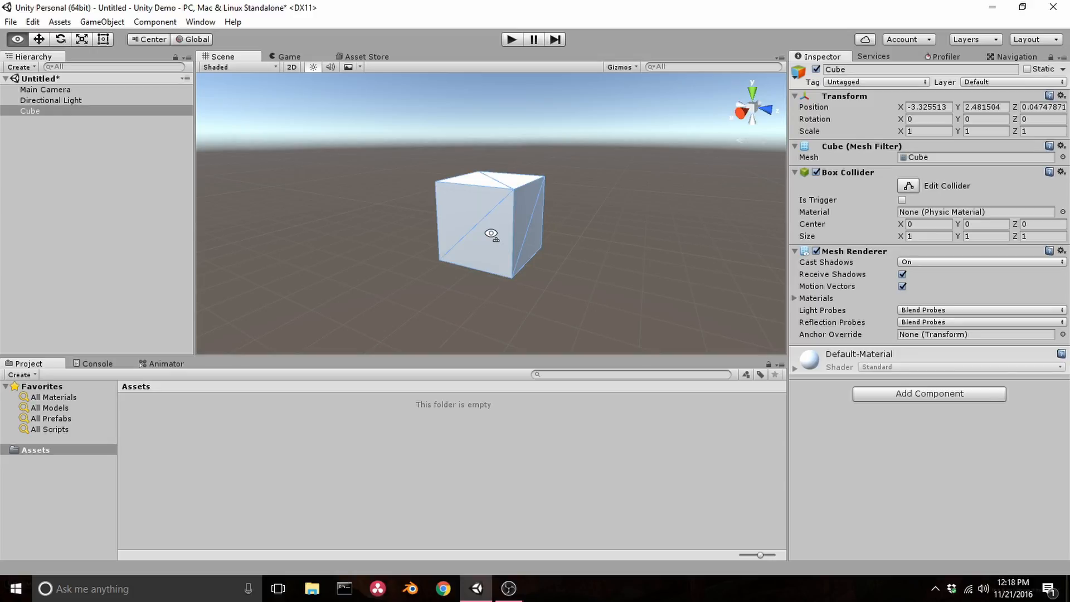
scroll(491, 234, "up", 1, "alt")
left_click_drag(491, 234, 491, 234, "alt")
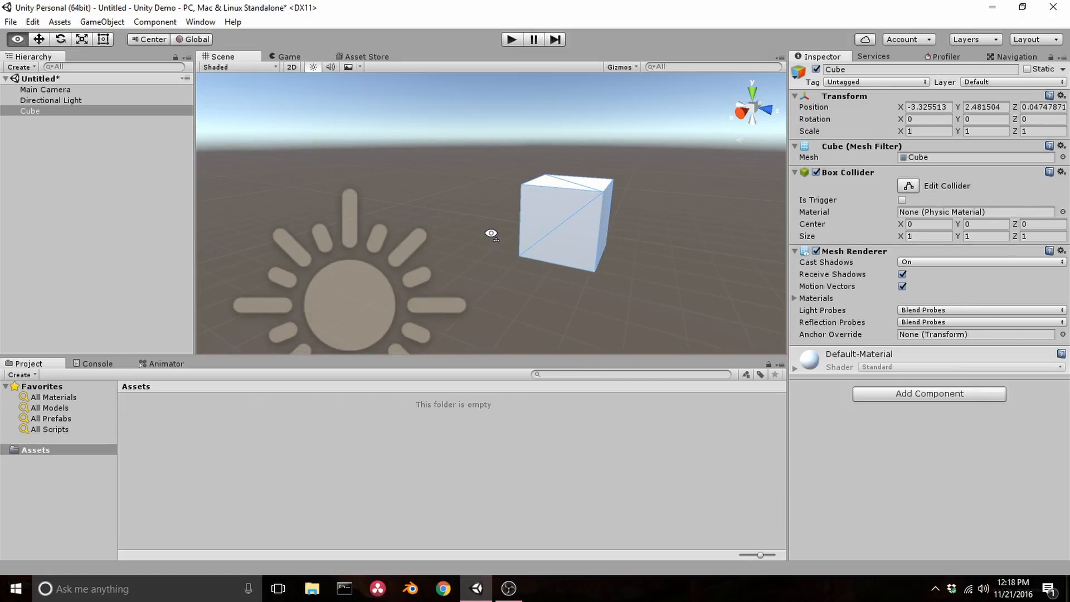
left_click_drag(491, 234, 490, 232, "alt")
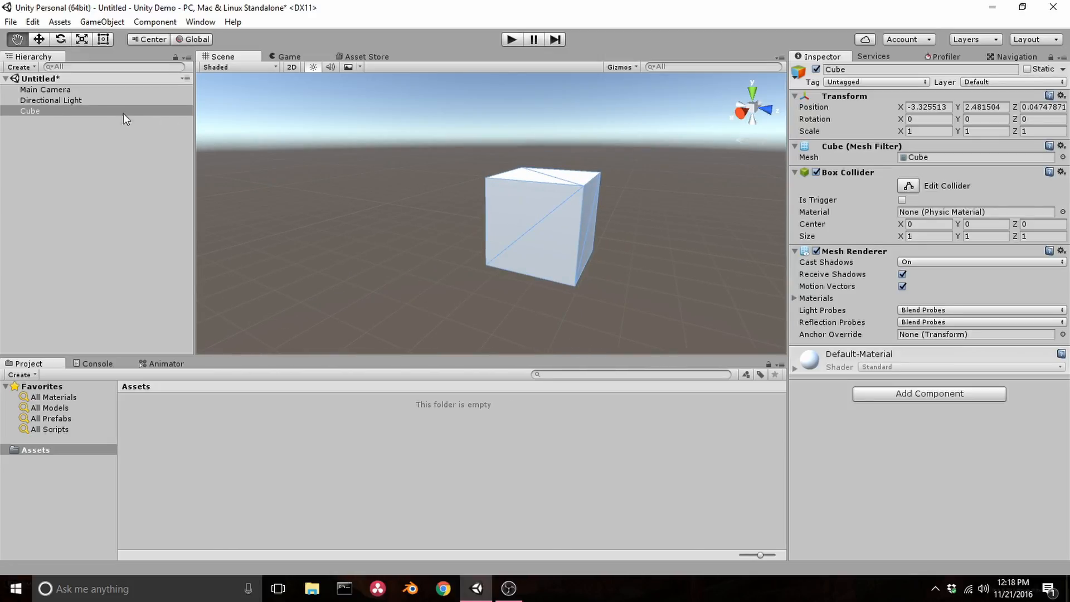
- Move the cube along its X, Y and Z axes to about position -3.06, 2.53, -0.51 with the Move tool
left_click(36, 39)
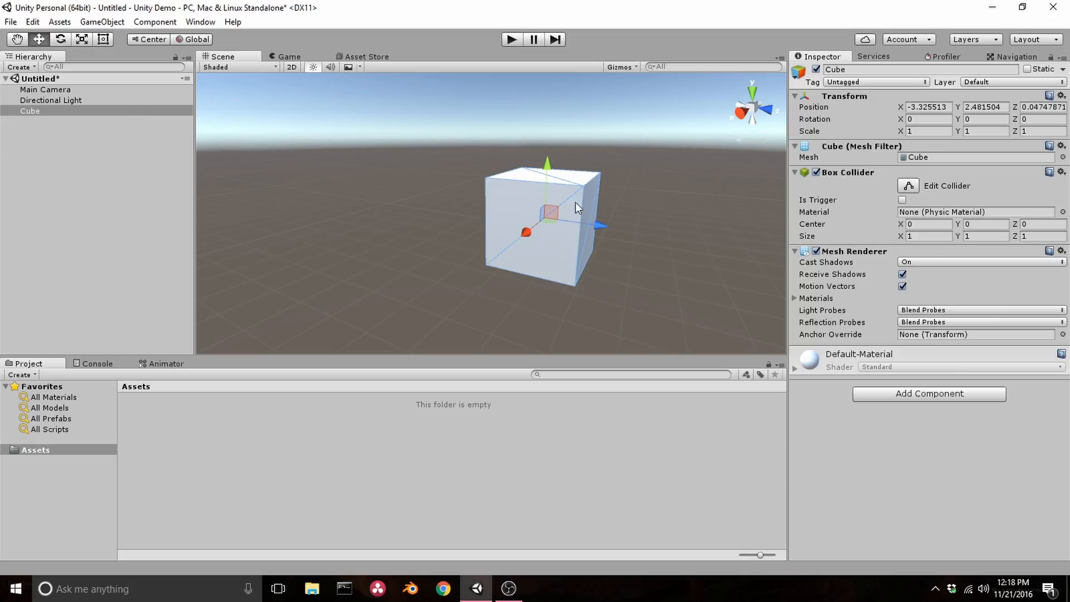
left_click_drag(614, 239, 493, 229, "alt")
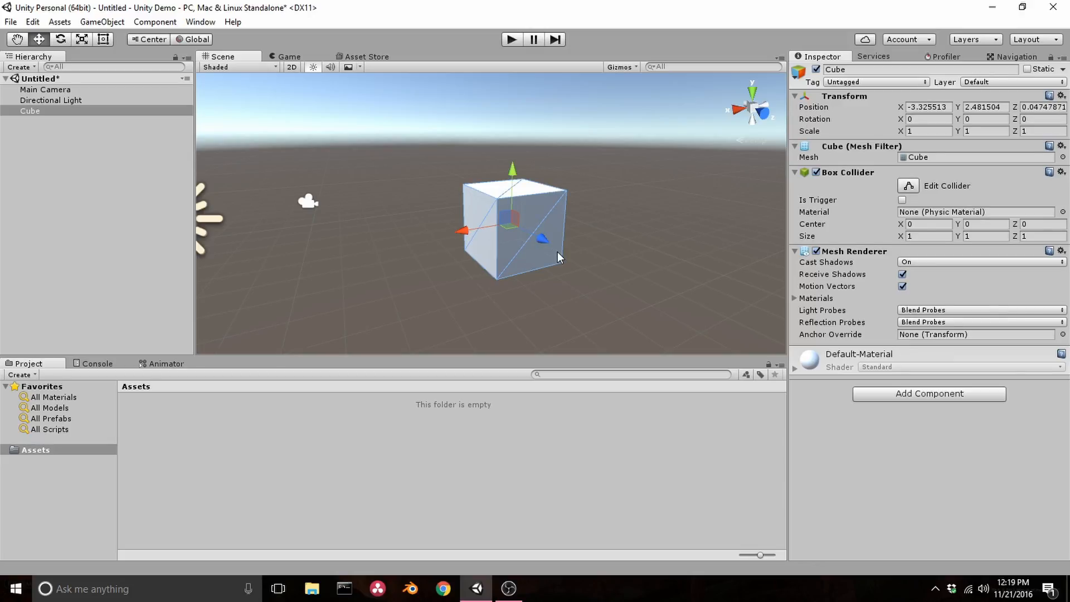
left_click_drag(544, 241, 499, 154)
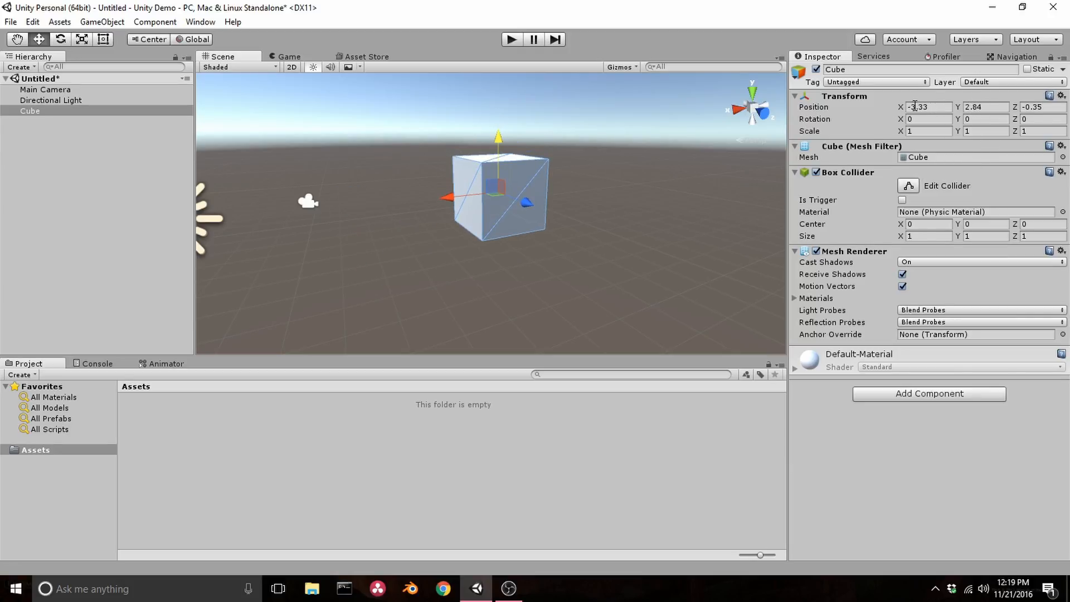
mouse_move(498, 144)
left_mouse_down()
mouse_move(491, 111)
mouse_move(488, 146)
left_mouse_up()
left_click_drag(450, 198, 430, 179)
left_click_drag(501, 207, 487, 159)
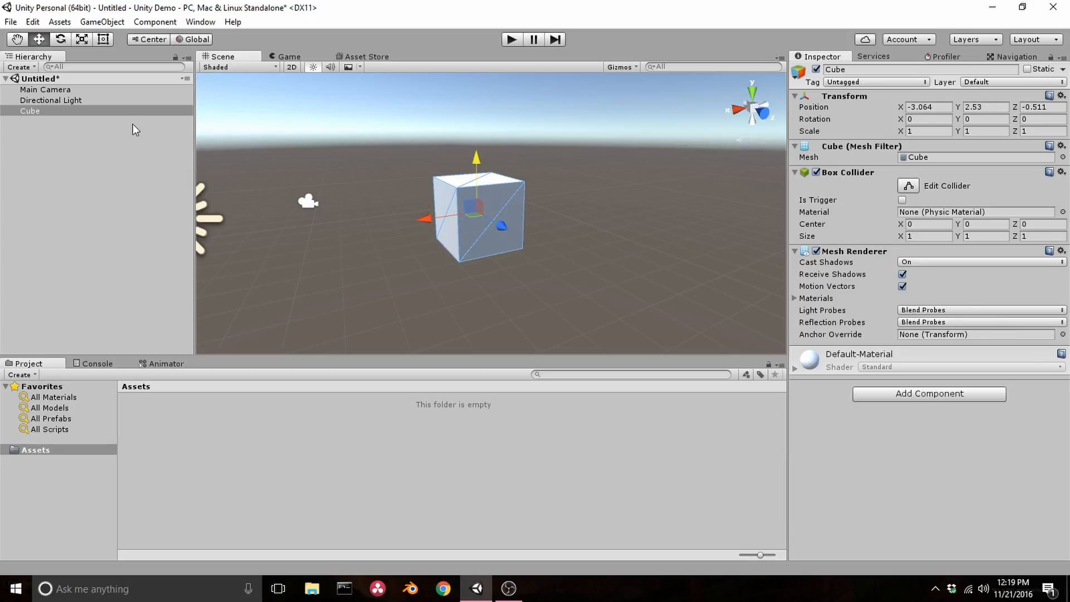
- Rotate the cube freehand around its axes to about X 3.2, Y 0.3, Z -3.1 degrees with the Rotate tool
left_click(60, 39)
left_click_drag(454, 164, 481, 167)
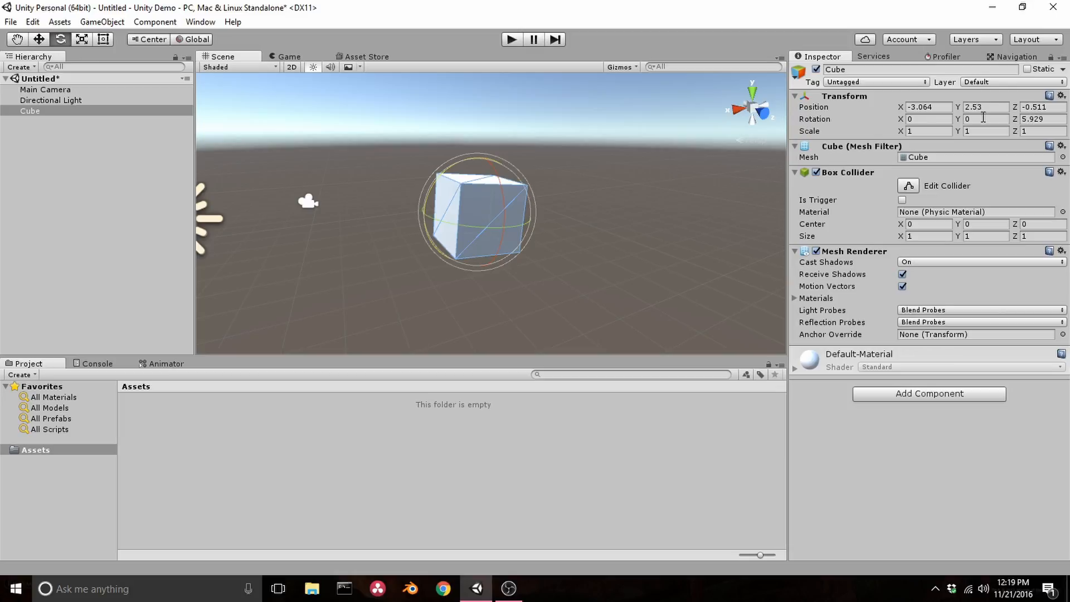
left_click_drag(504, 196, 446, 212)
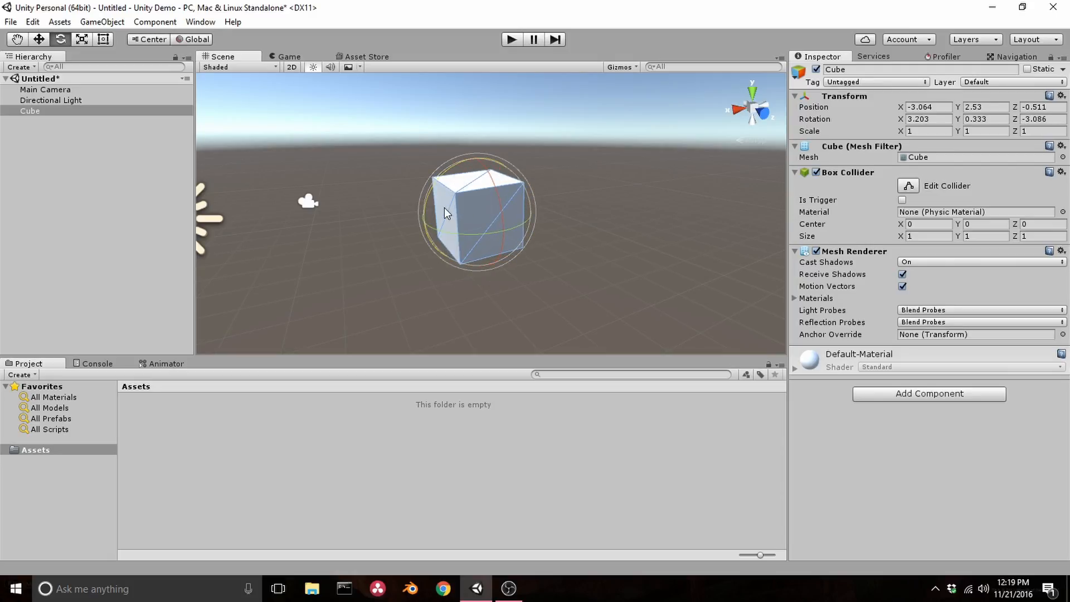
- Rotate the cube with local handle orientation to about X 0.6, Y 0.5, Z -27.8 degrees, and restore Global orientation
left_click(198, 42)
left_click_drag(489, 177, 504, 227)
left_click_drag(447, 156, 208, 131)
left_click(193, 40)
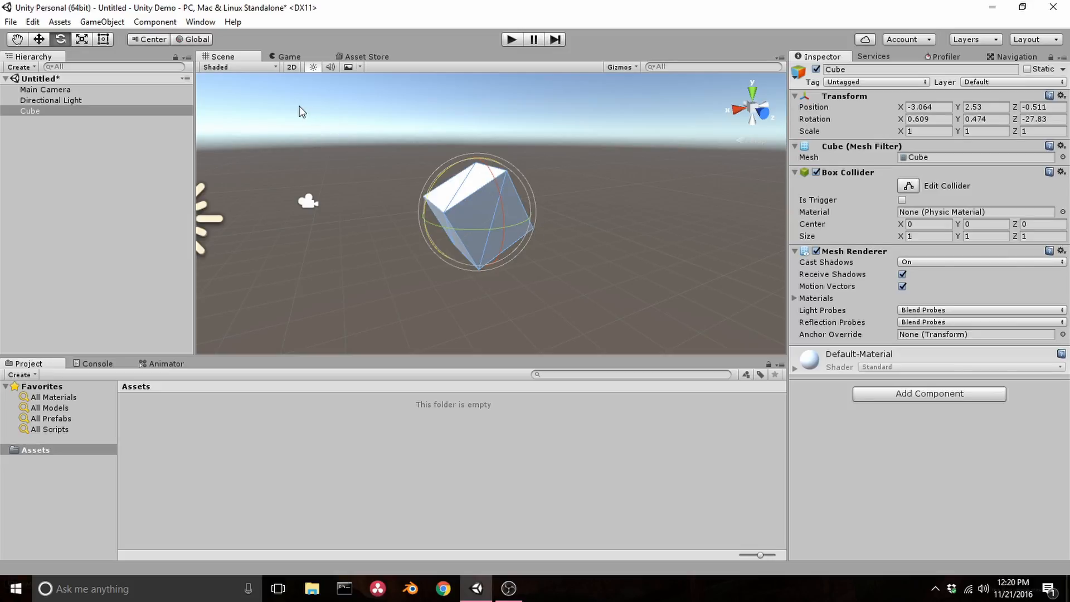
- Scale the cube freehand along its separate axes to about X 0.77, Y 1.07, Z 1.11 with the Scale tool
left_click(83, 39)
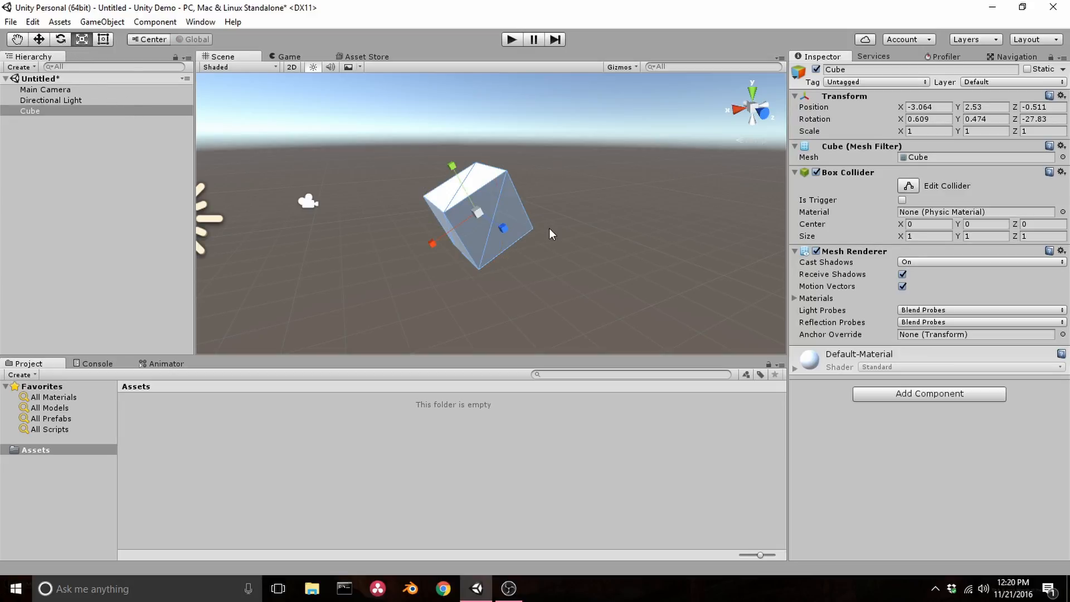
left_click_drag(505, 228, 441, 239)
mouse_move(453, 163)
left_mouse_down()
mouse_move(427, 125)
mouse_move(454, 160)
left_mouse_up()
mouse_move(504, 227)
left_mouse_down()
mouse_move(530, 255)
mouse_move(511, 234)
left_mouse_up()
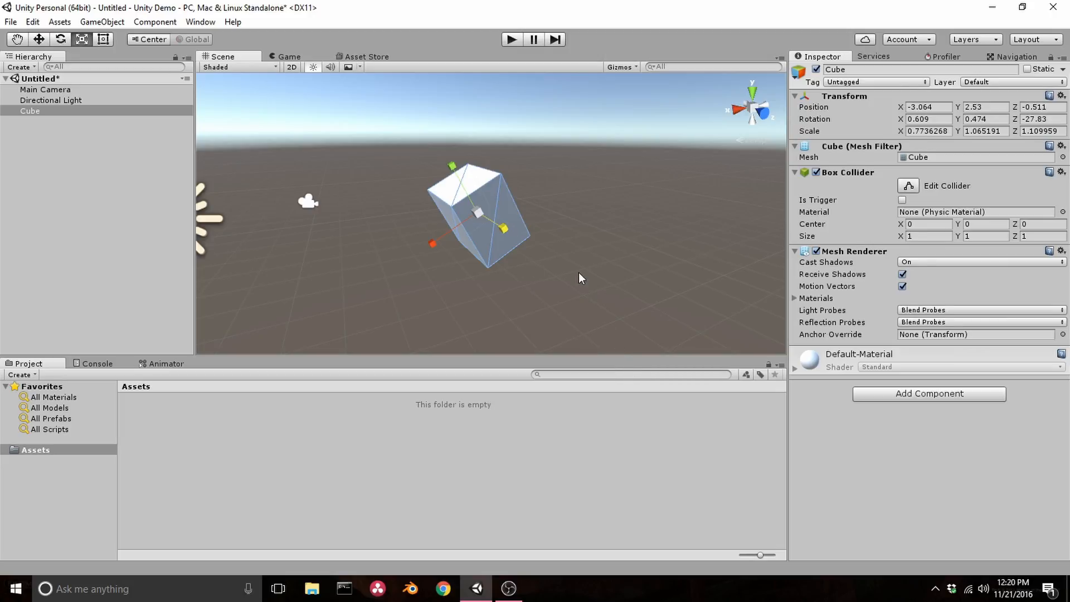
- Rotate the scaled cube freehand to about Z -19.9 degrees with the Rotate tool
left_click_drag(496, 244, 256, 167, "alt")
left_click(61, 39)
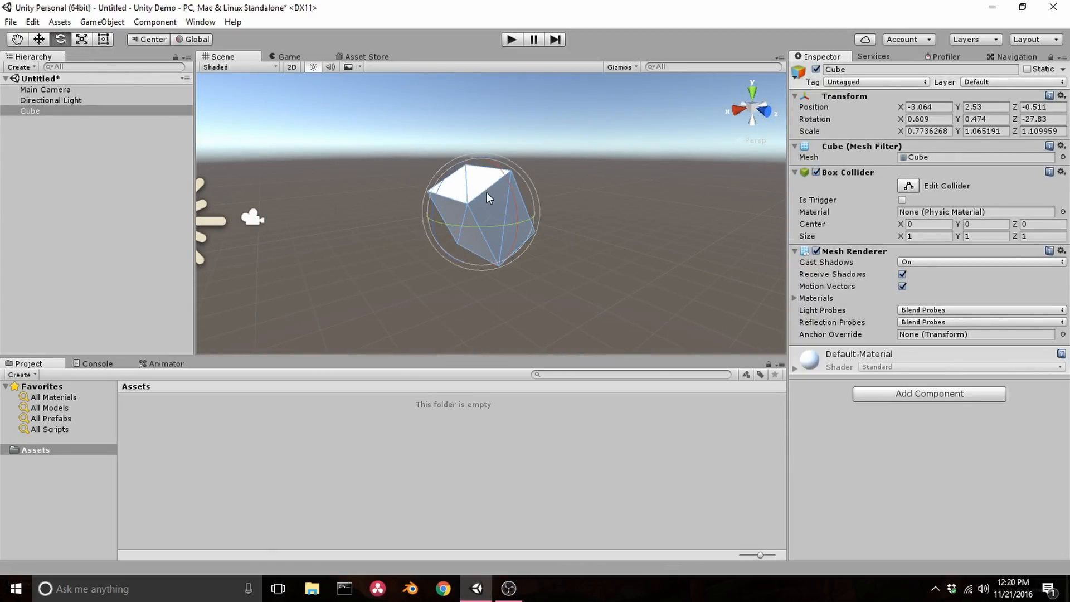
left_click_drag(450, 170, 458, 158)
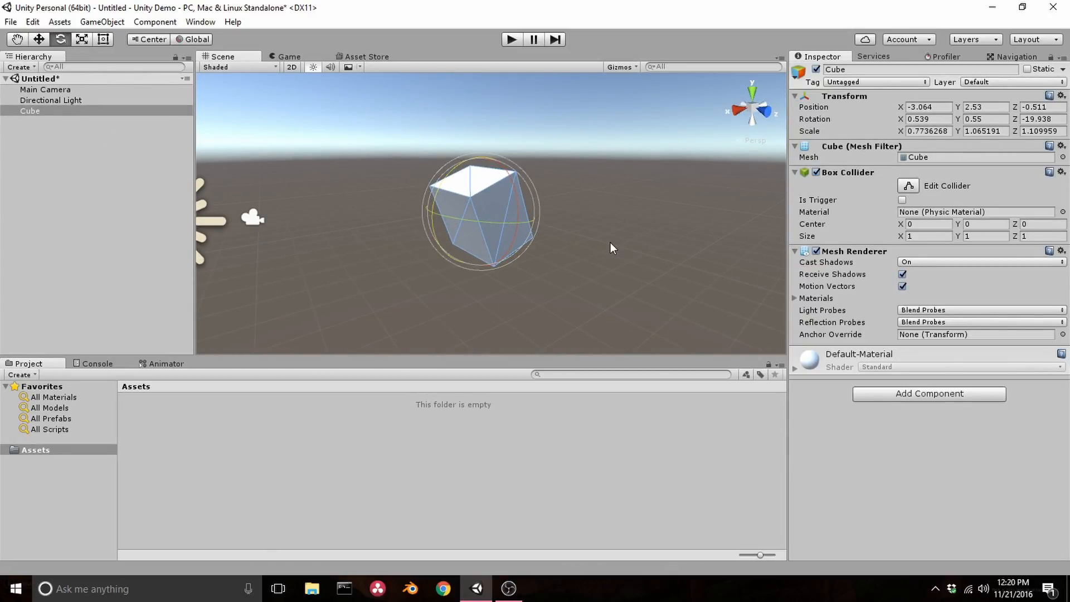